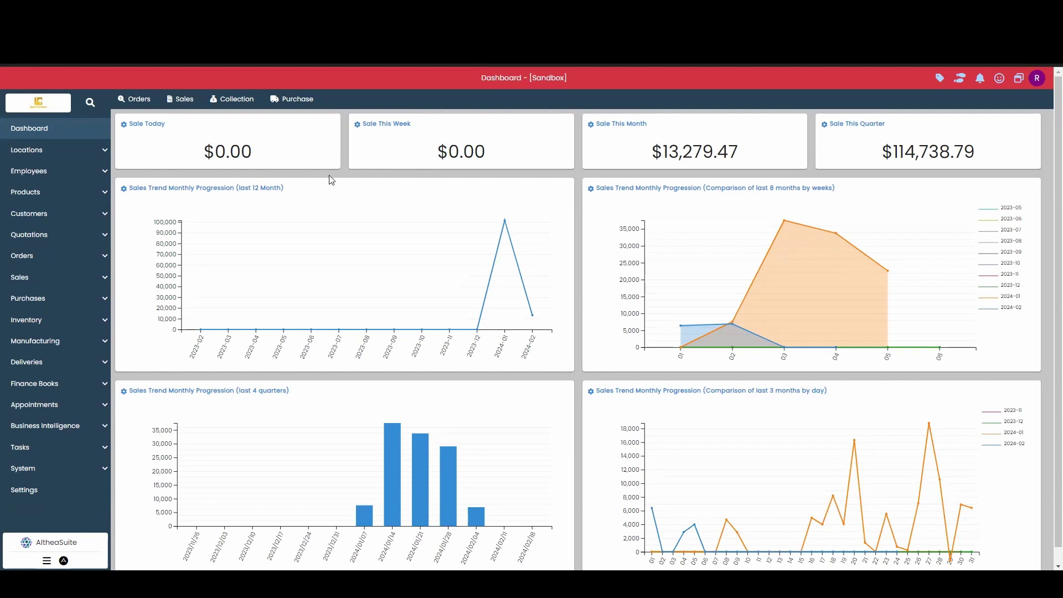
Step: Expand Locations and open the Business Location list, which shows only Glam Furniture
left_click(60, 154)
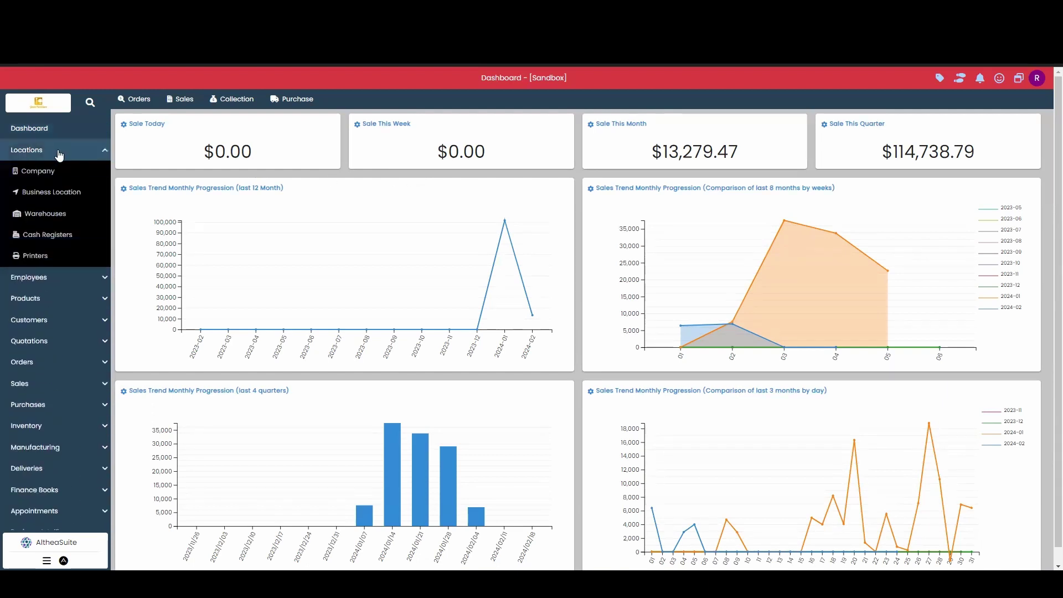
left_click(63, 193)
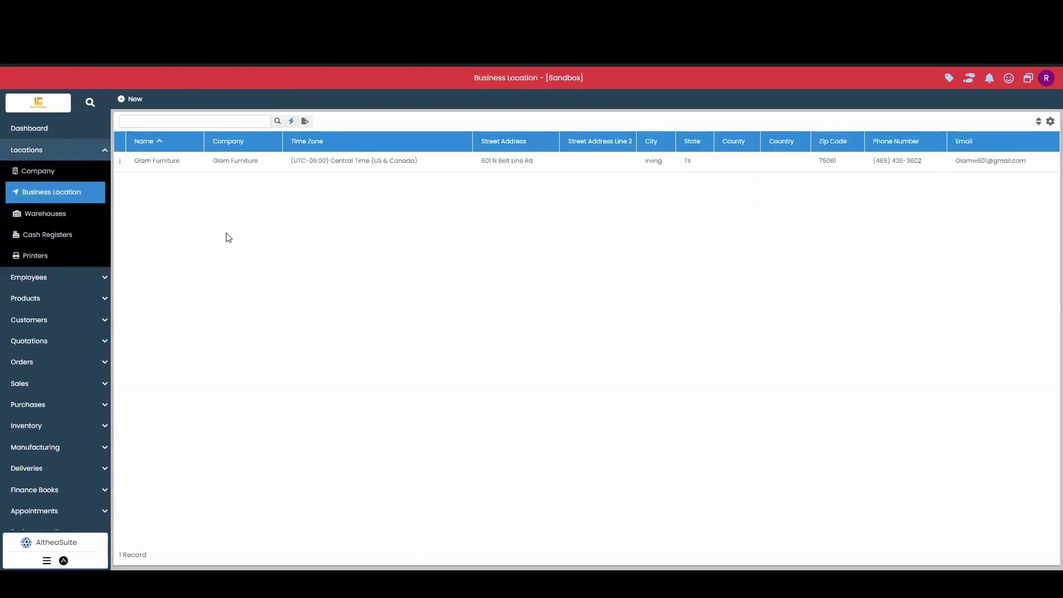
Step: Start a new business location and name it 'Althea Appliance'
left_click(133, 100)
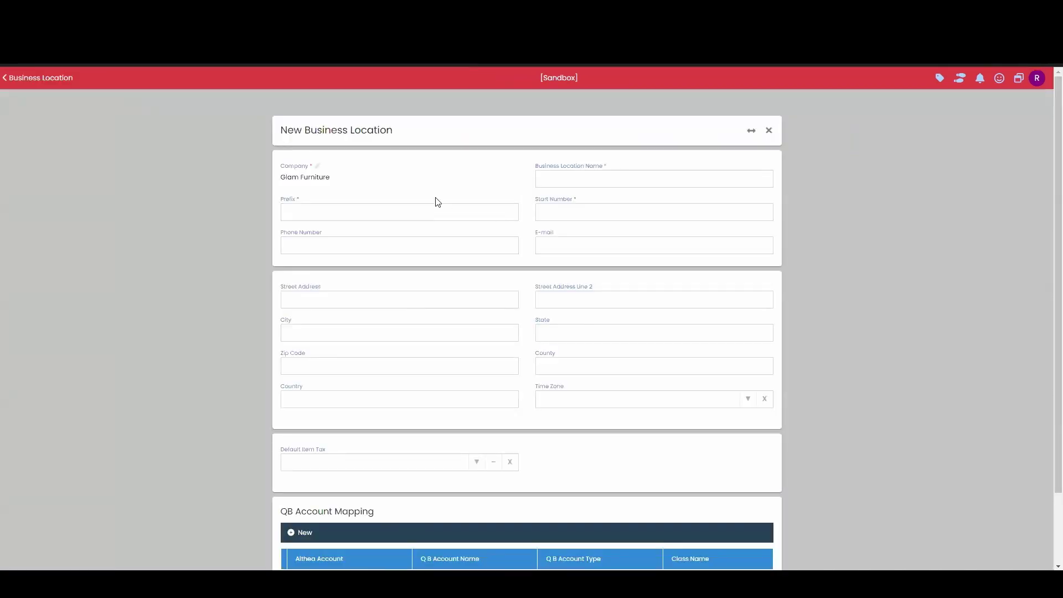
left_click(625, 178)
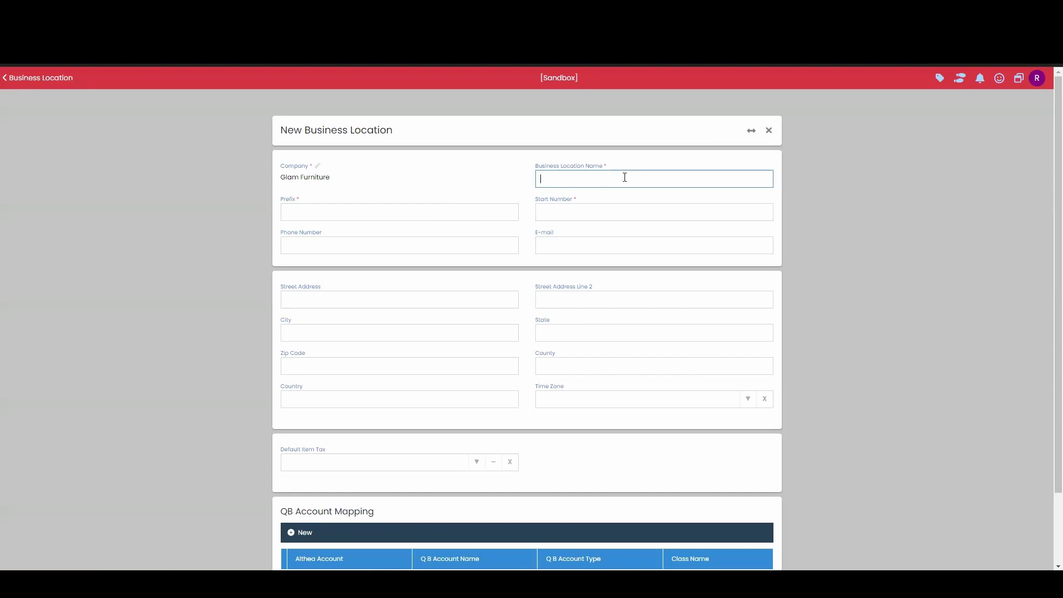
type("Appli")
key("BackSpace")
key("BackSpace")
type("hea Appliance")
key("Tab")
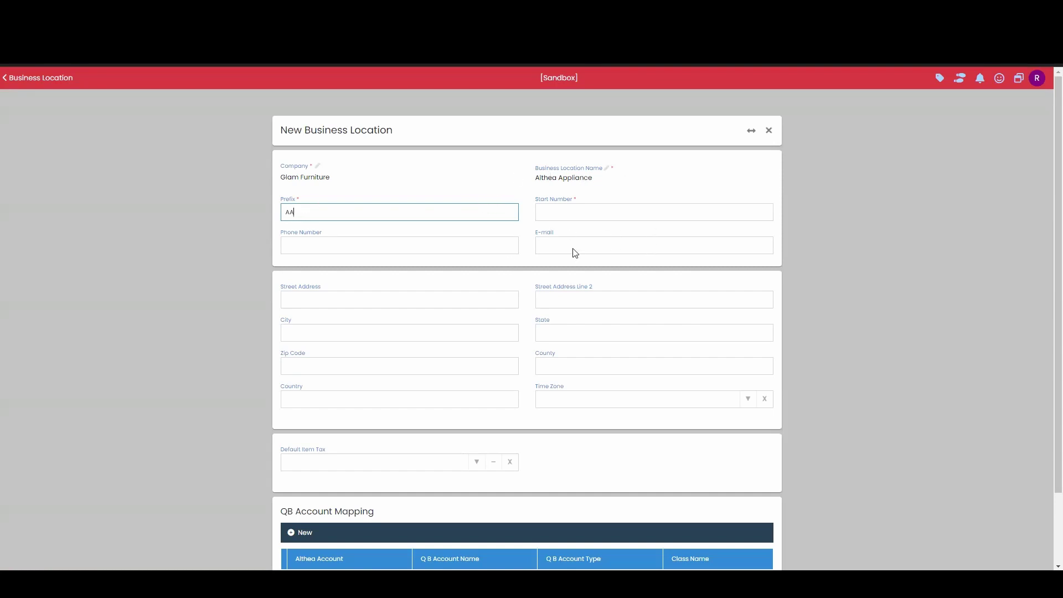
Step: Set the location's start number to 00001 and enter its phone number
left_click(620, 215)
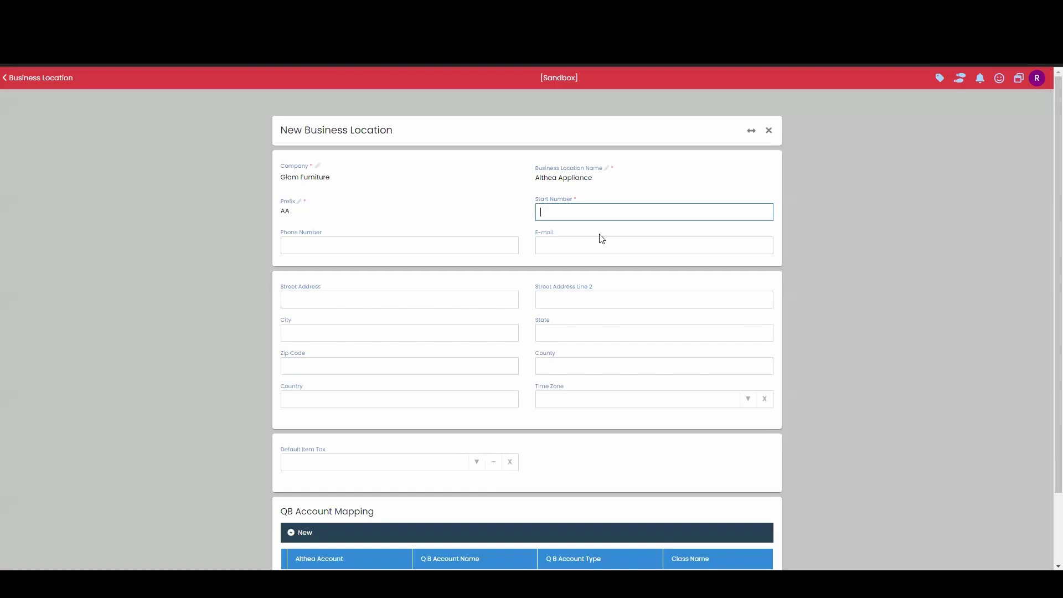
type("900")
type("00001")
left_click(329, 245)
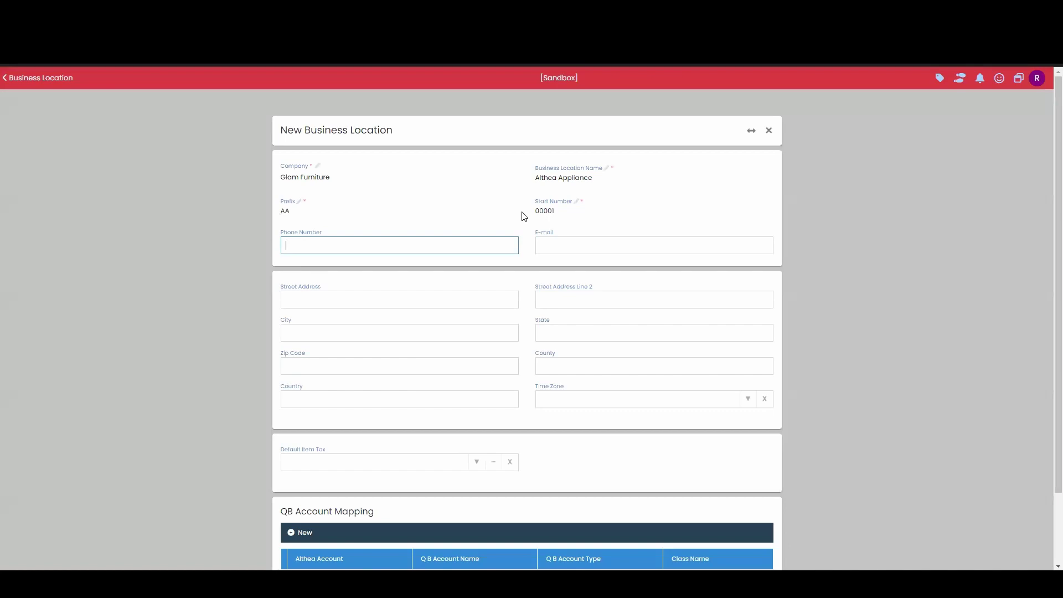
type("25-")
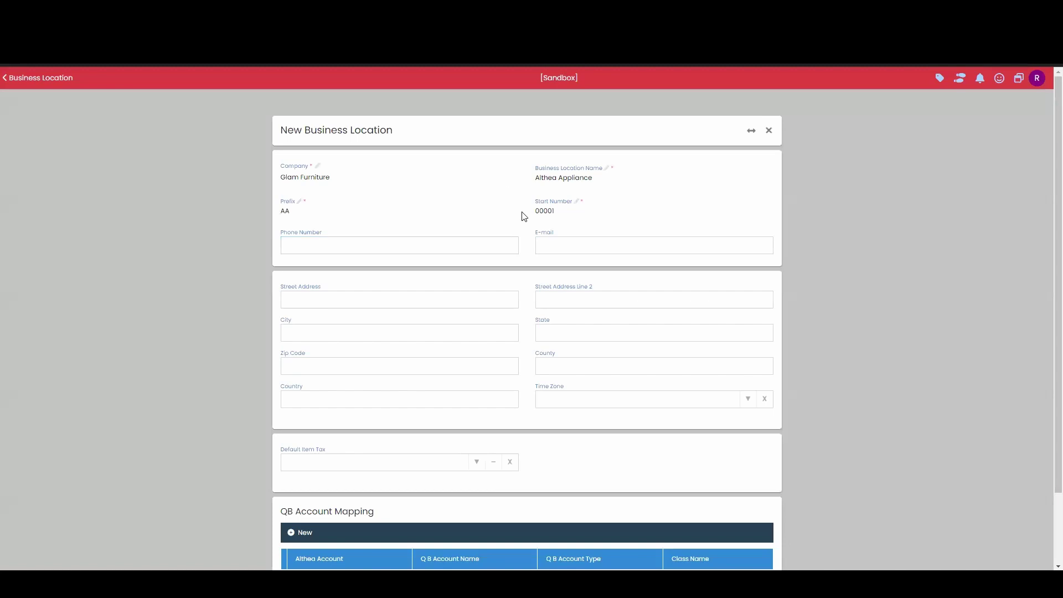
left_click(376, 248)
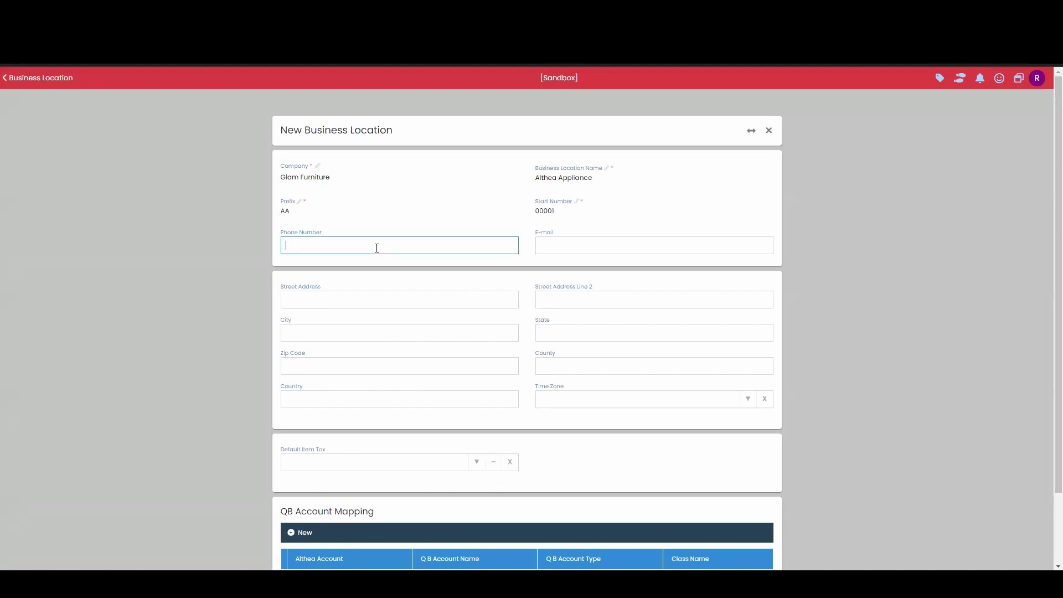
Step: Fill in the location's e-mail address
key("Tab")
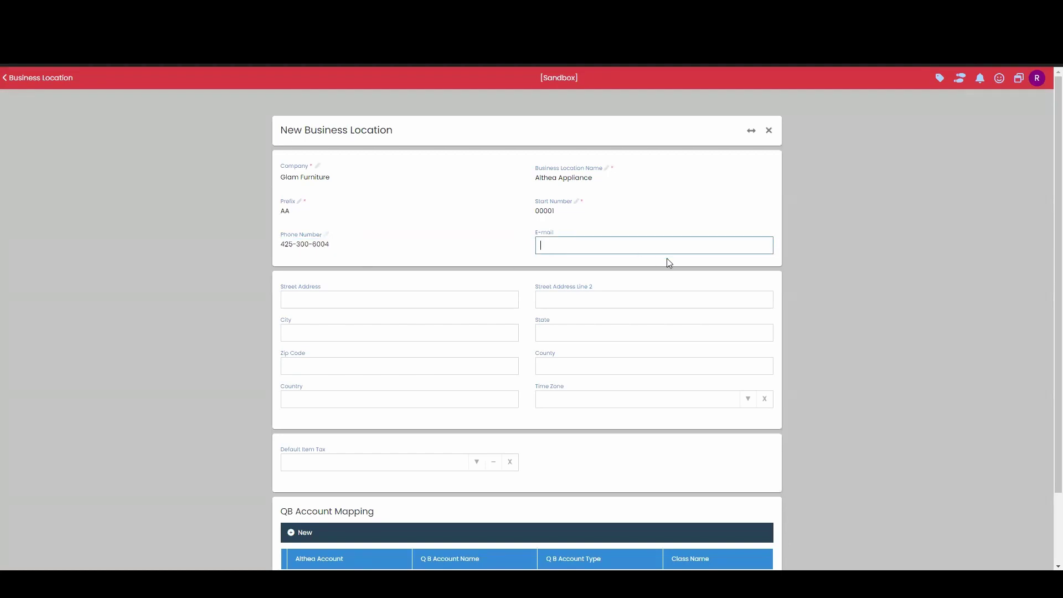
left_click(463, 236)
left_click(612, 264)
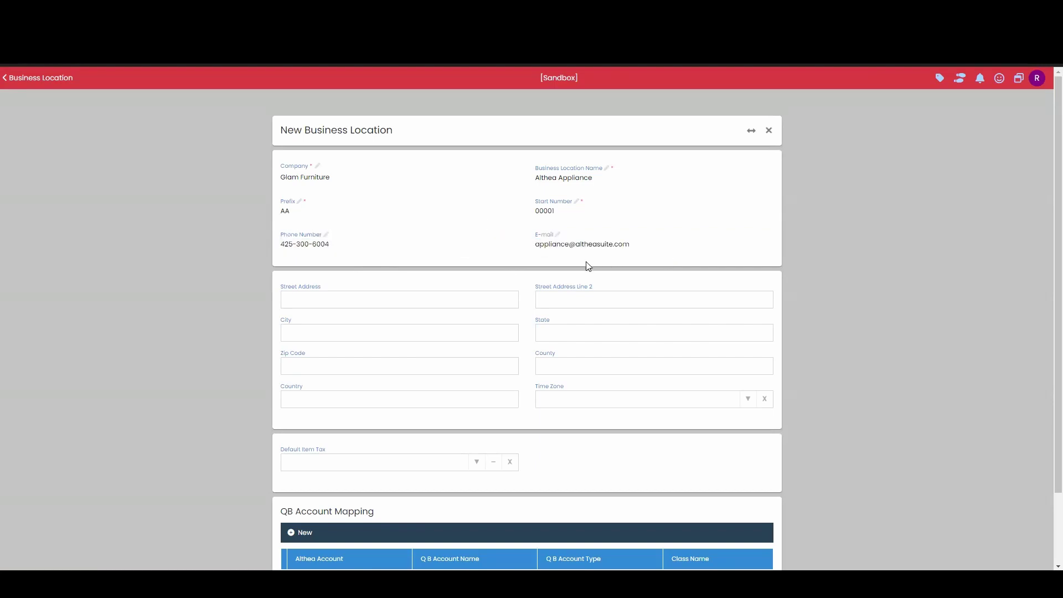
Step: Enter the location's street address, city, state and zip code
scroll(562, 274, "down", 1)
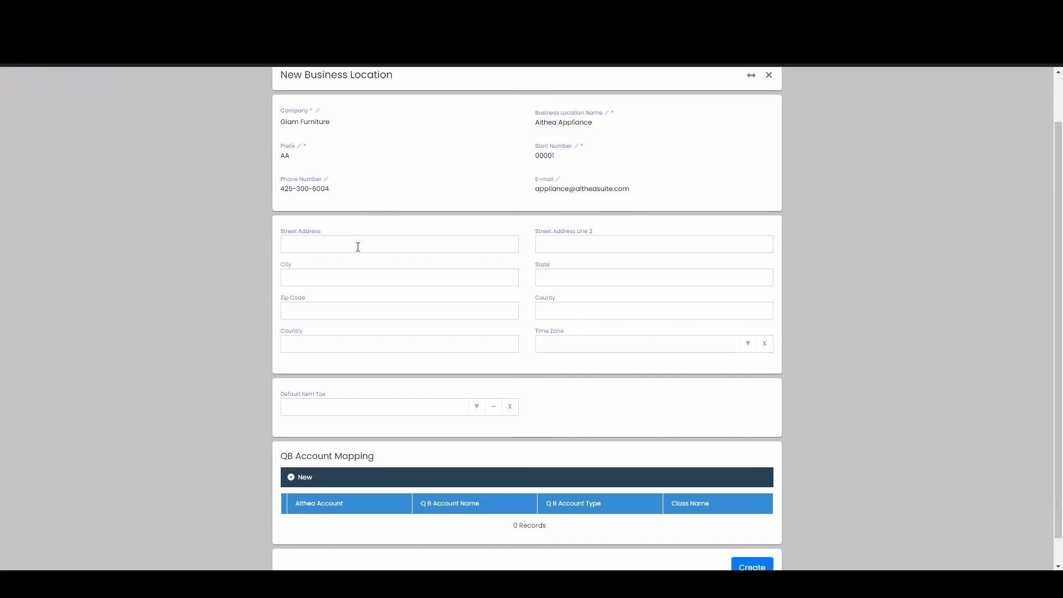
left_click(358, 247)
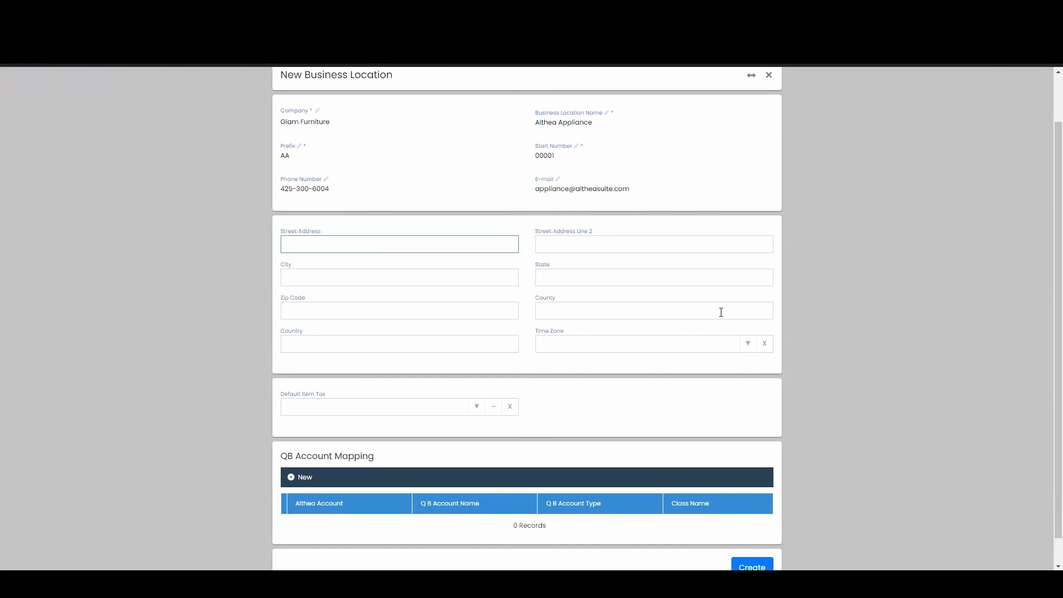
key("Tab")
key("Tab")
type("Redmon")
key("Tab")
type("WA")
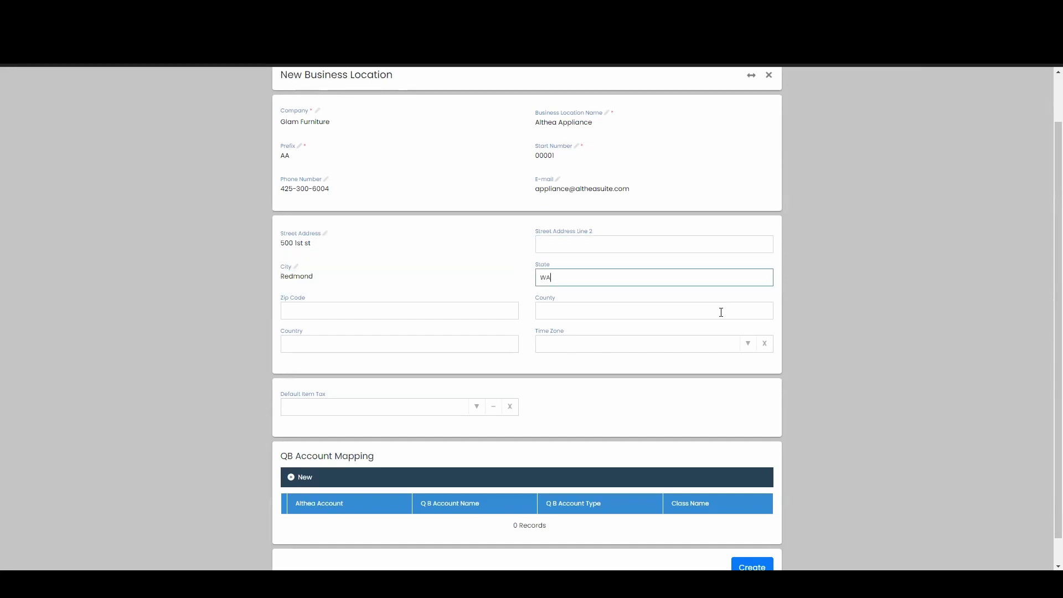
key("Tab")
type("9")
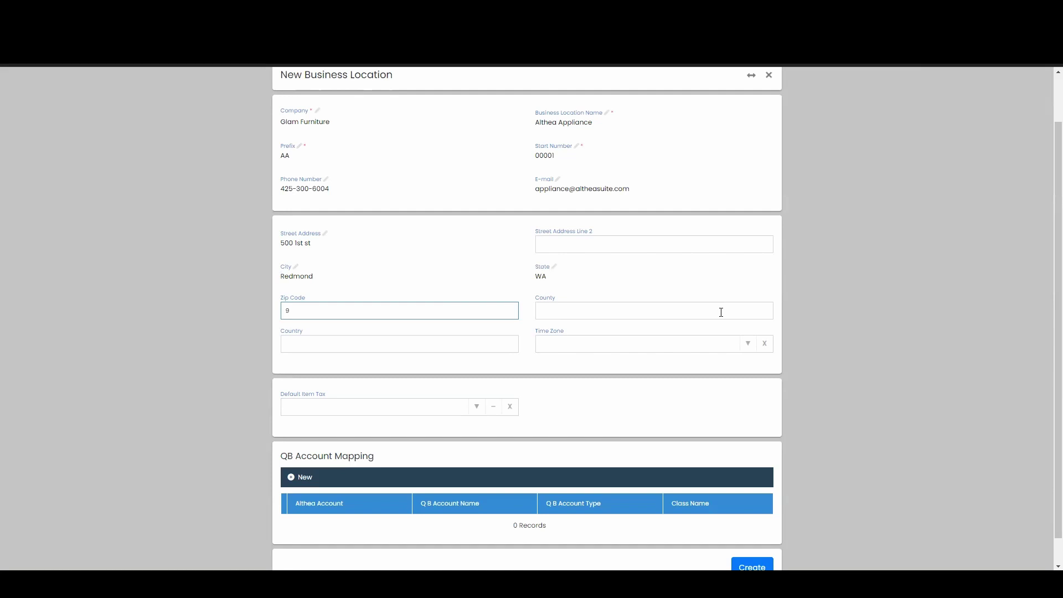
type("8052")
left_click(615, 374)
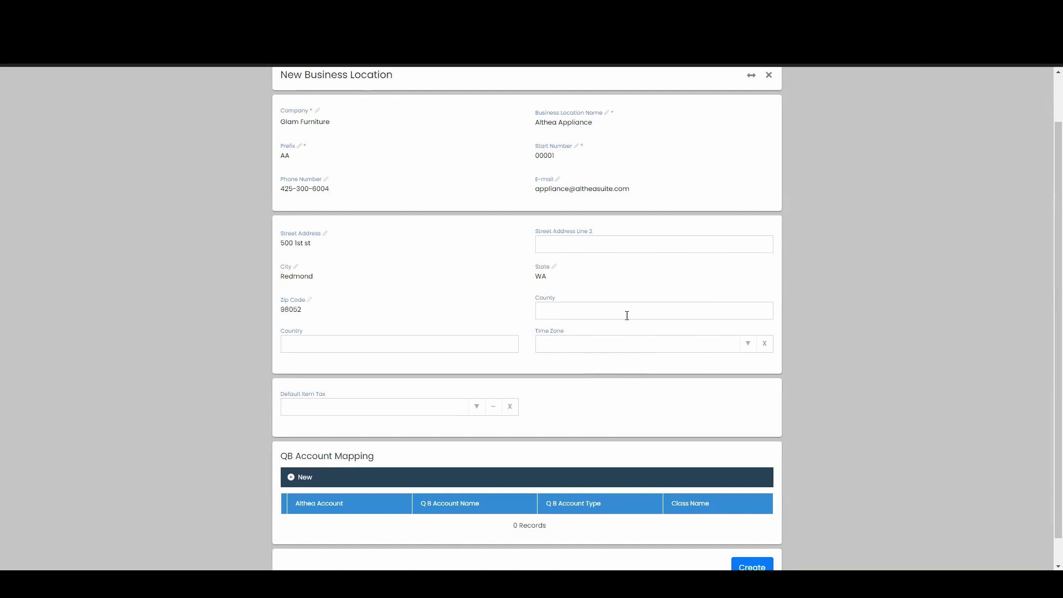
Step: Set the time zone to Pacific Time (US & Canada) and the county to King
left_click(714, 352)
type("pacific")
left_click(678, 364)
left_click(654, 314)
type("King")
left_click(685, 363)
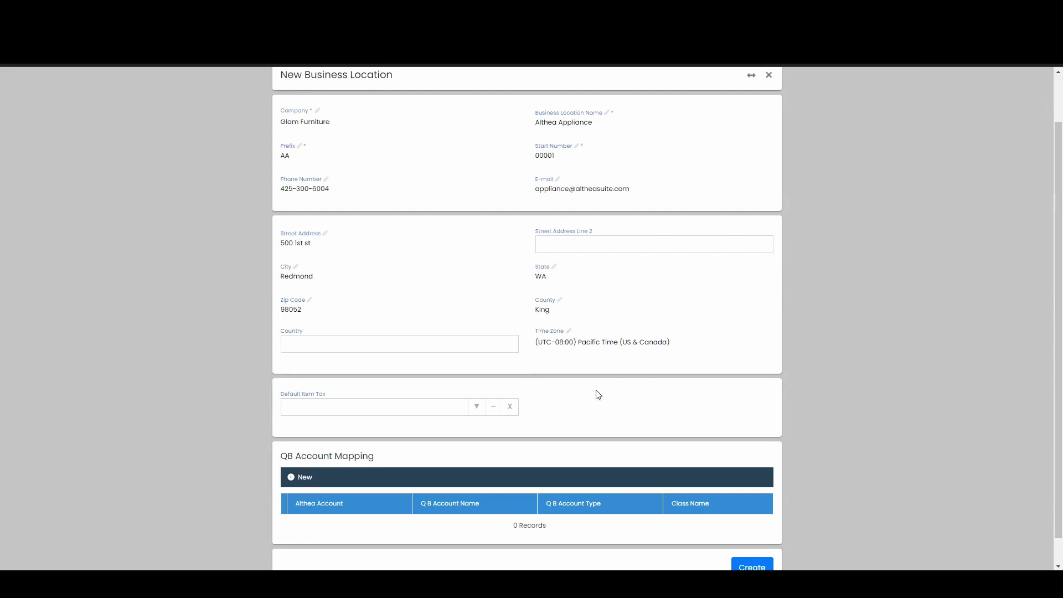
Step: Set the default item tax to Sales Tax (8.25%) and save Althea Appliance
left_click(476, 409)
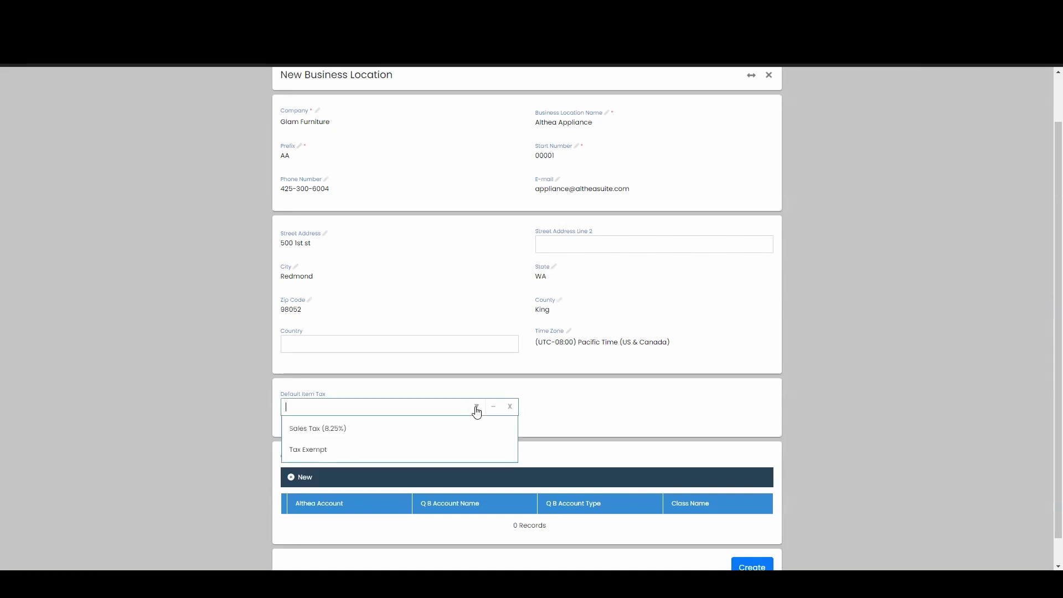
left_click(321, 432)
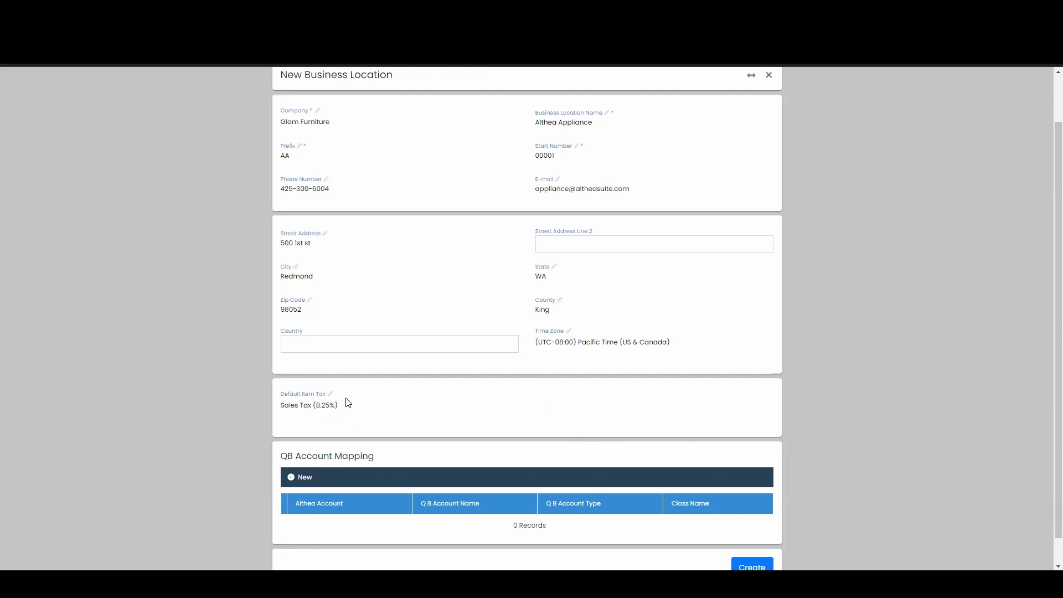
scroll(612, 399, "up", 1)
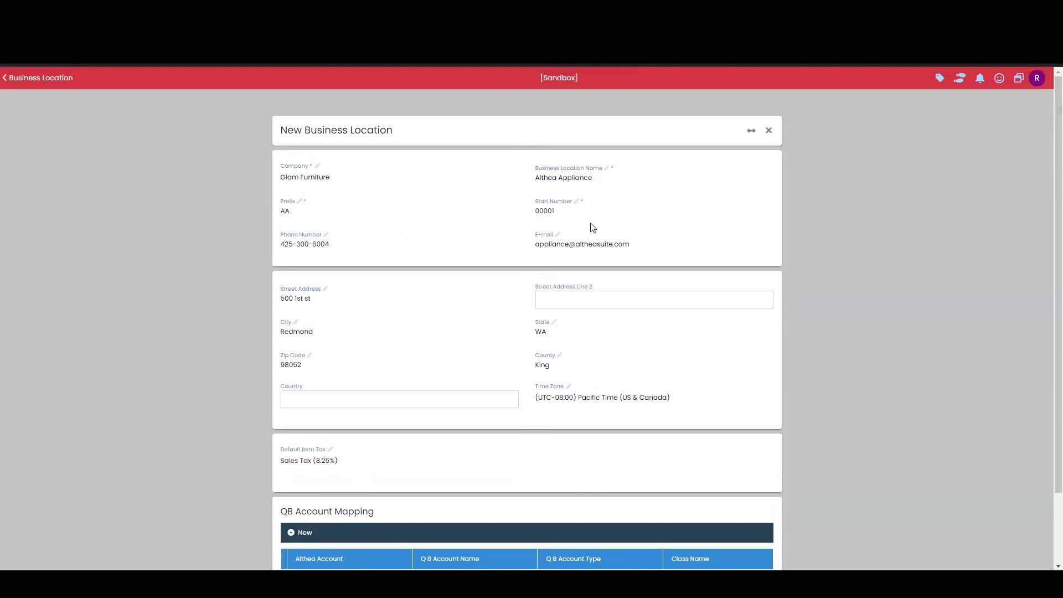
scroll(791, 363, "down", 2)
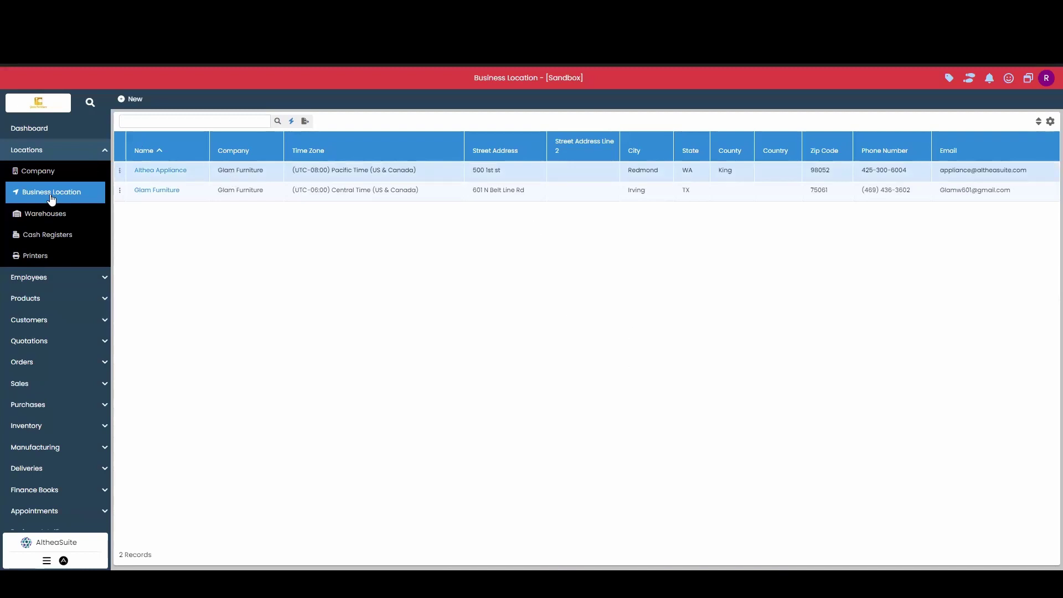
Step: Collapse the Locations group and open the Quotations list
left_click(26, 153)
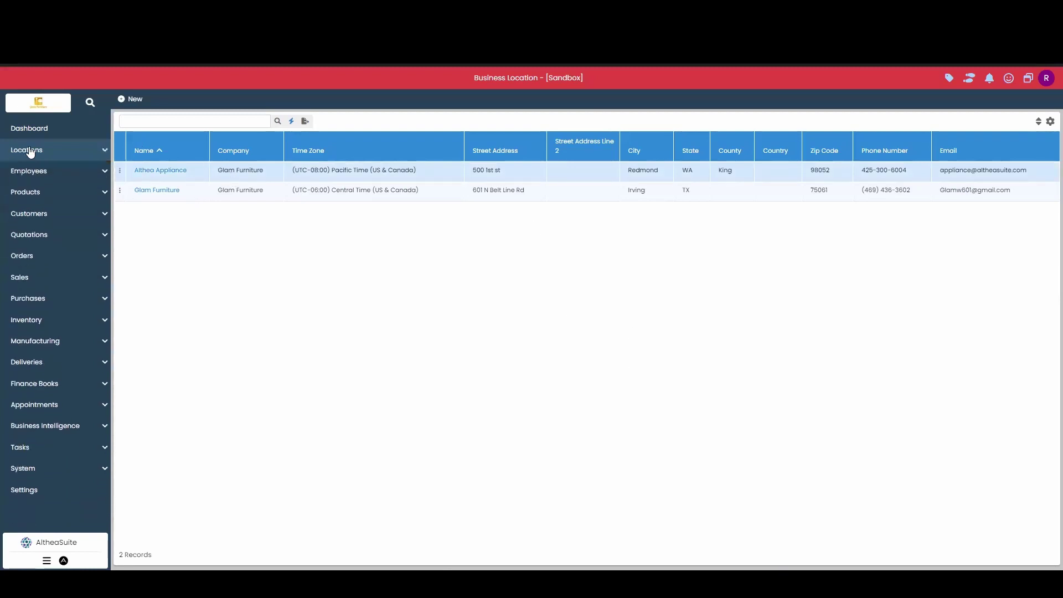
left_click(61, 236)
left_click(62, 255)
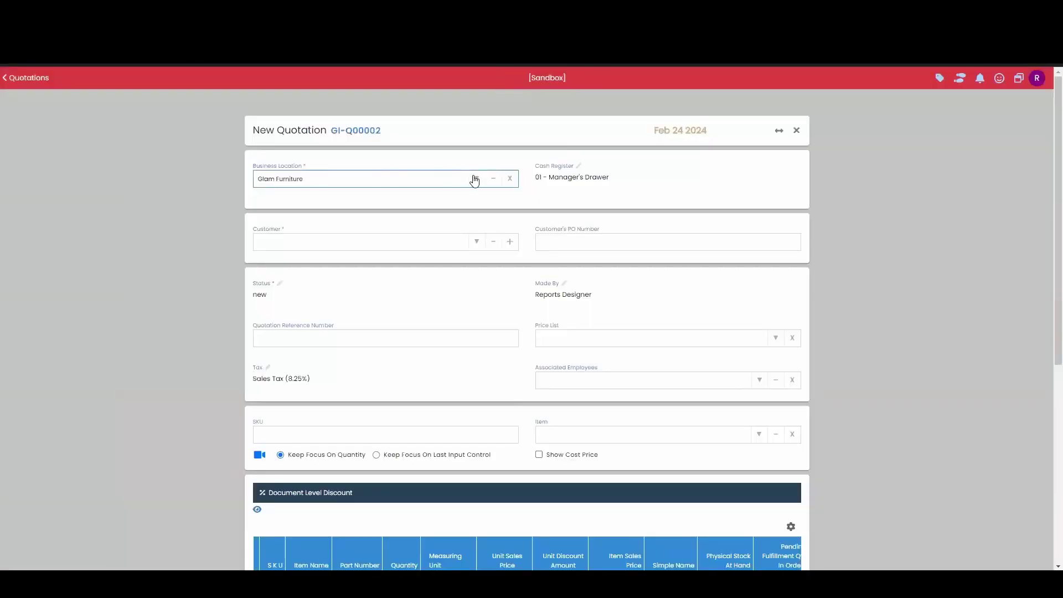
Step: Assign Althea Appliance to the quotation, confirm it becomes AA-Q00001, then close it unsaved and return to the Dashboard
left_click(474, 178)
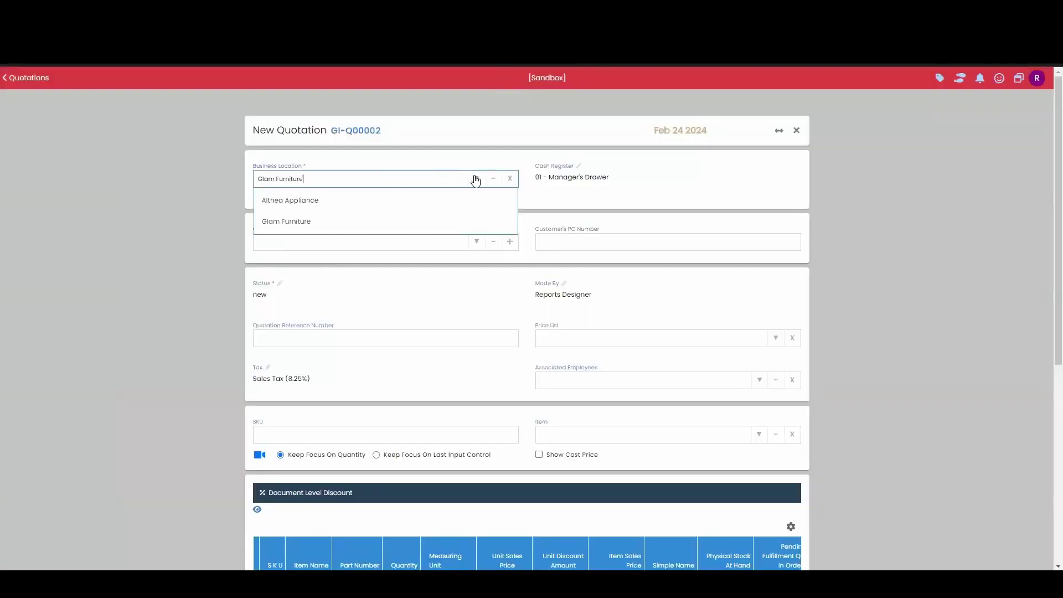
left_click(316, 203)
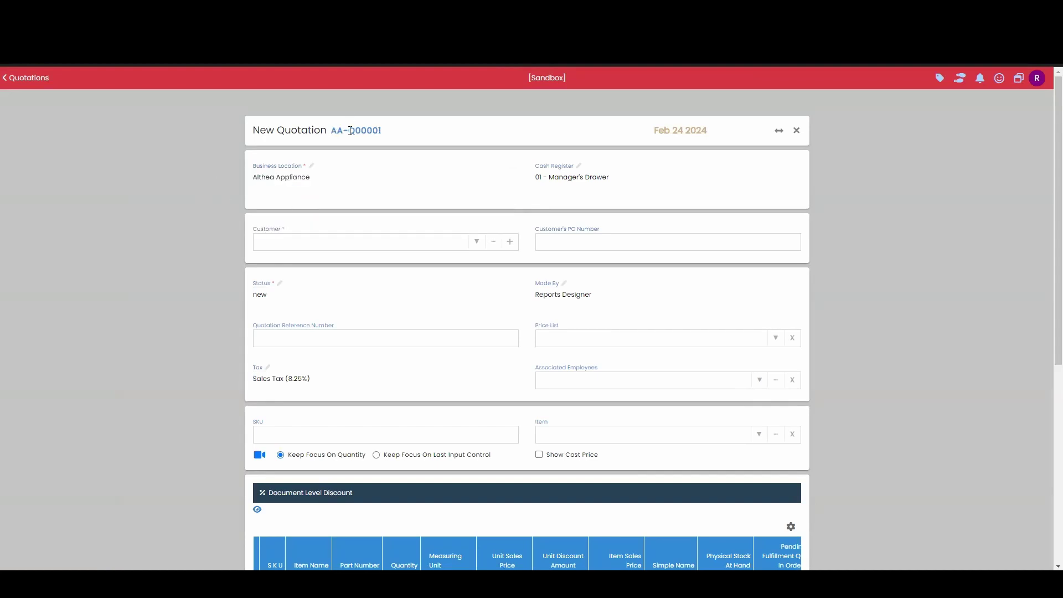
left_click_drag(332, 132, 355, 132)
left_click(406, 132)
left_click_drag(381, 130, 355, 132)
left_click(364, 139)
left_click(430, 141)
left_click(797, 131)
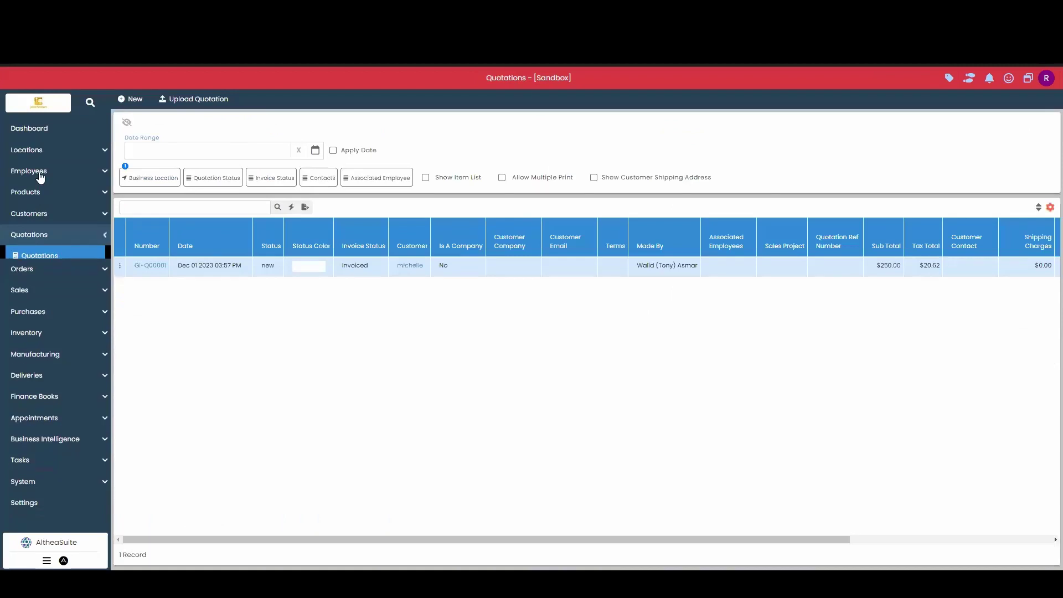
left_click(49, 131)
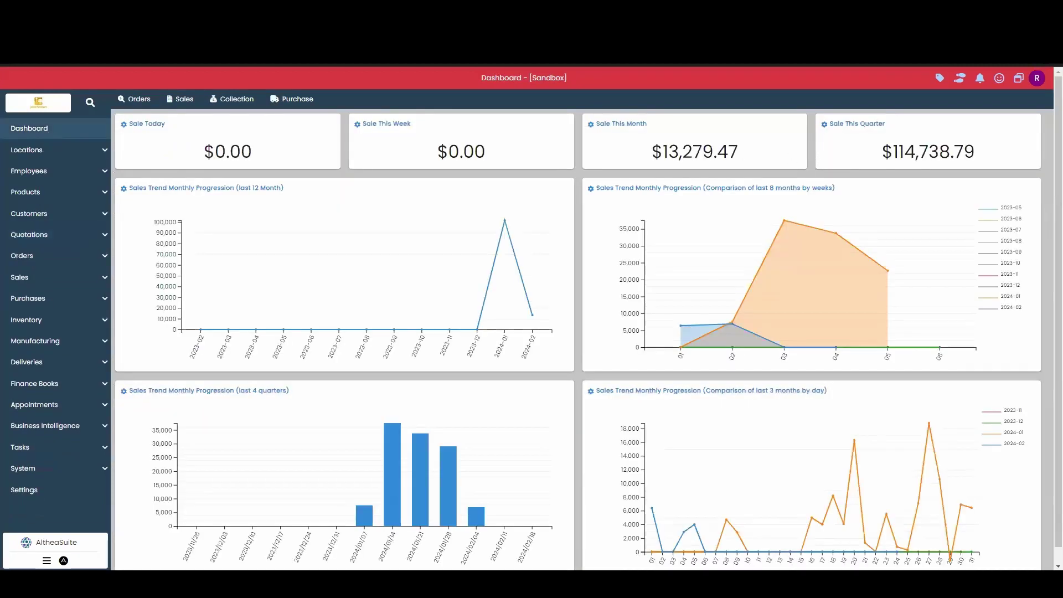